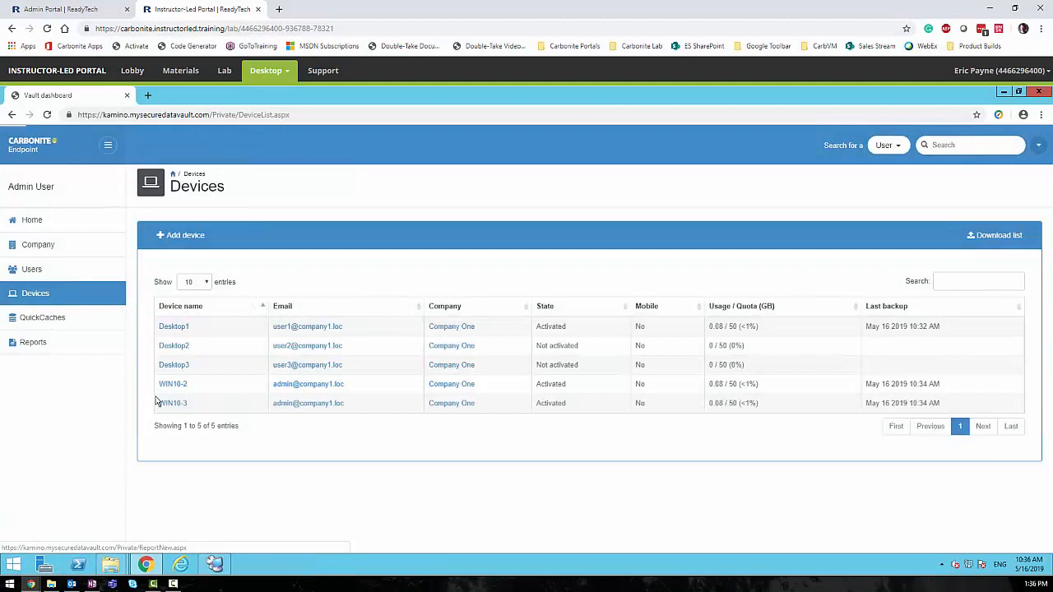
Step: Open the WIN10-2 device from the Devices list to reach its management options
left_click(173, 403)
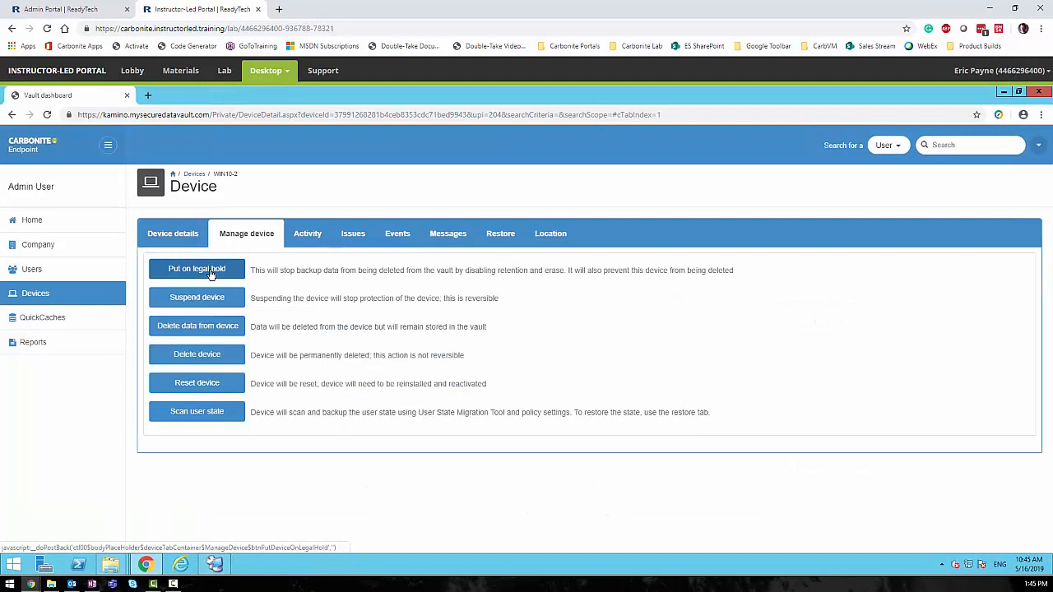
Step: Put WIN10-2 on legal hold with the comment 'legal hold'
left_click(210, 274)
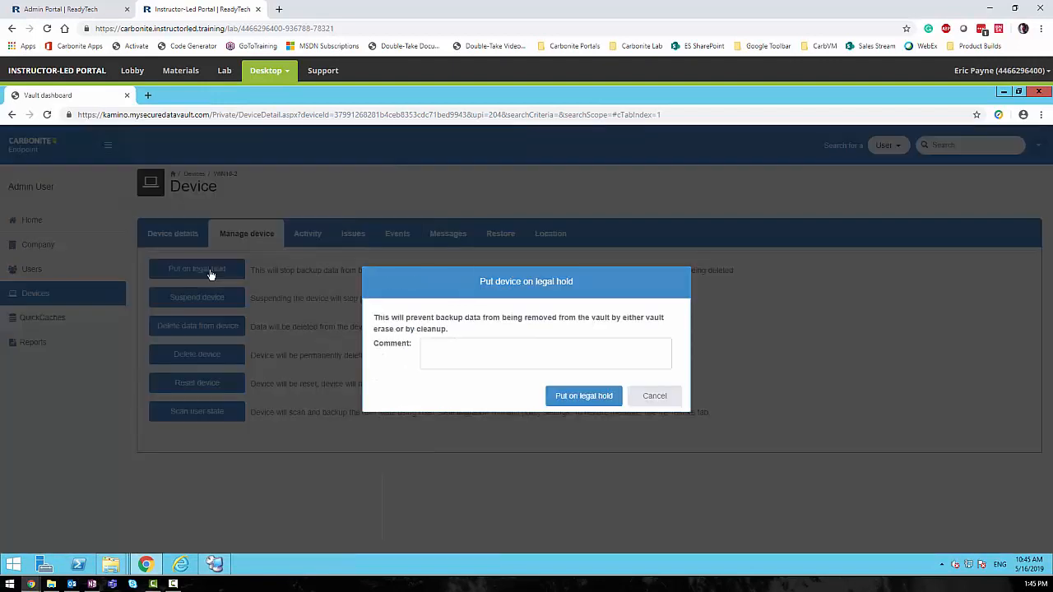
left_click(457, 345)
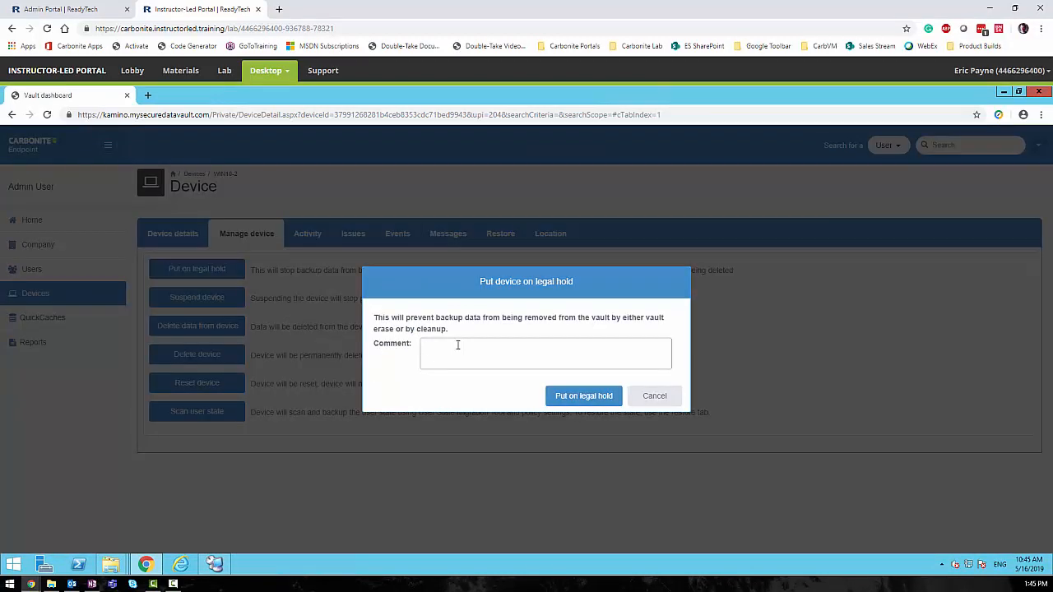
type("legal hol")
type("d")
left_click(584, 396)
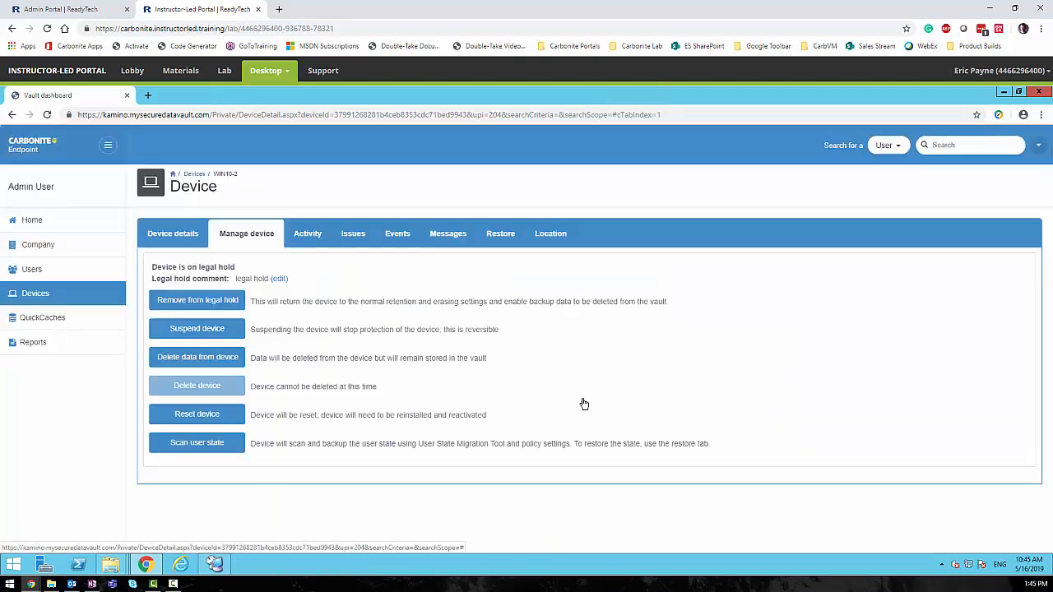
Step: Remove WIN10-2 from legal hold, acknowledging the confirmation
left_click(196, 304)
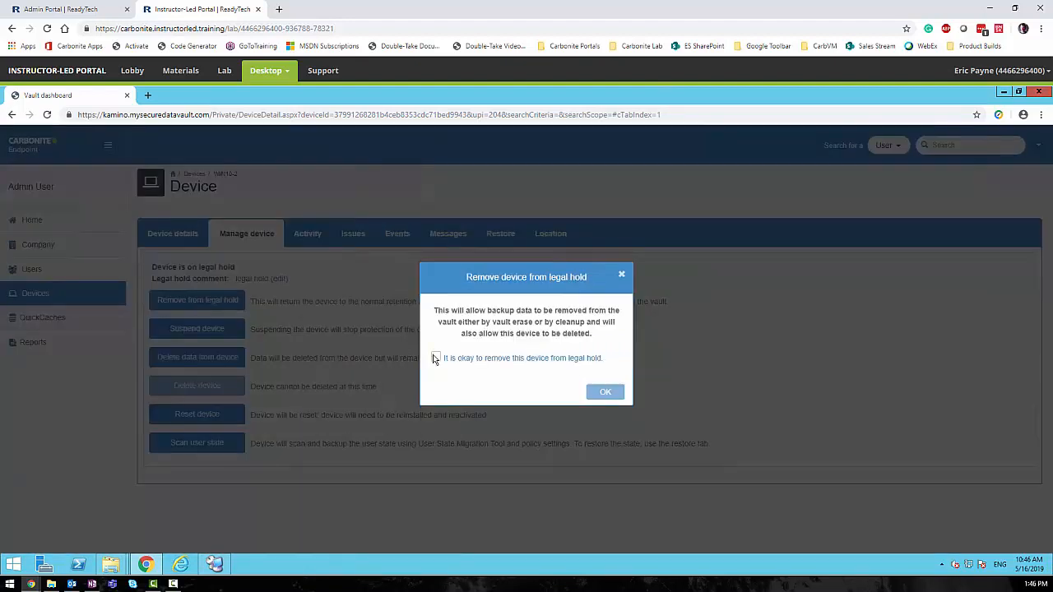
left_click(435, 358)
left_click(605, 392)
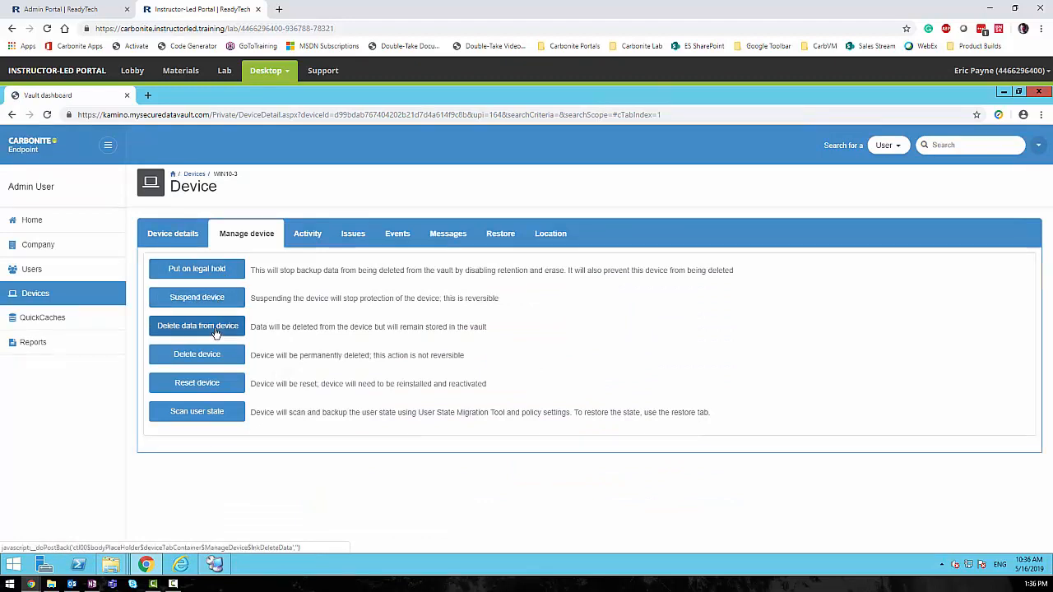
Step: Delete the protected data from WIN10-3 and bring up its remote session
left_click(215, 331)
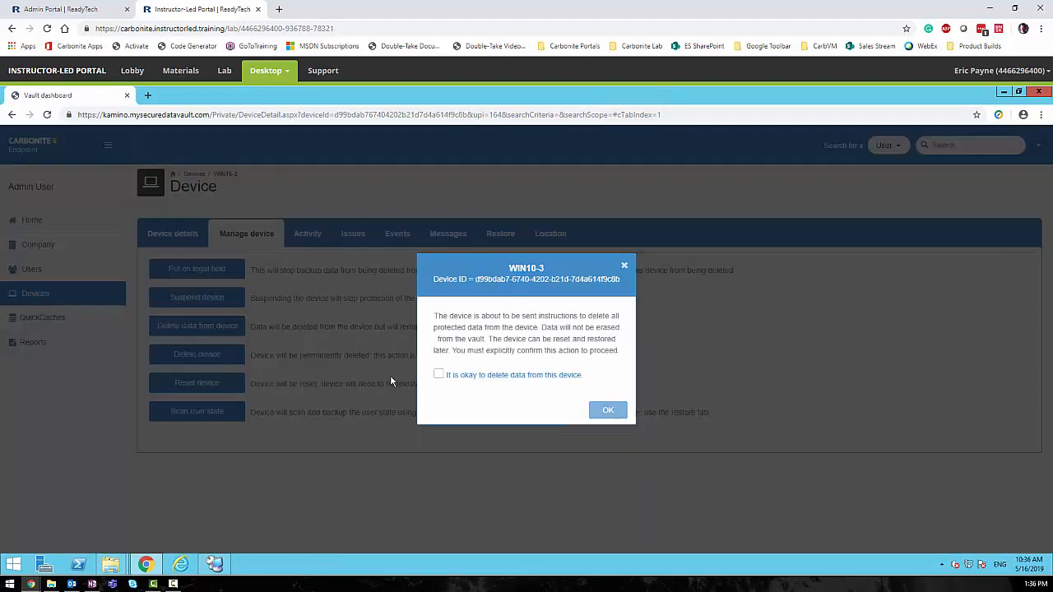
left_click(438, 376)
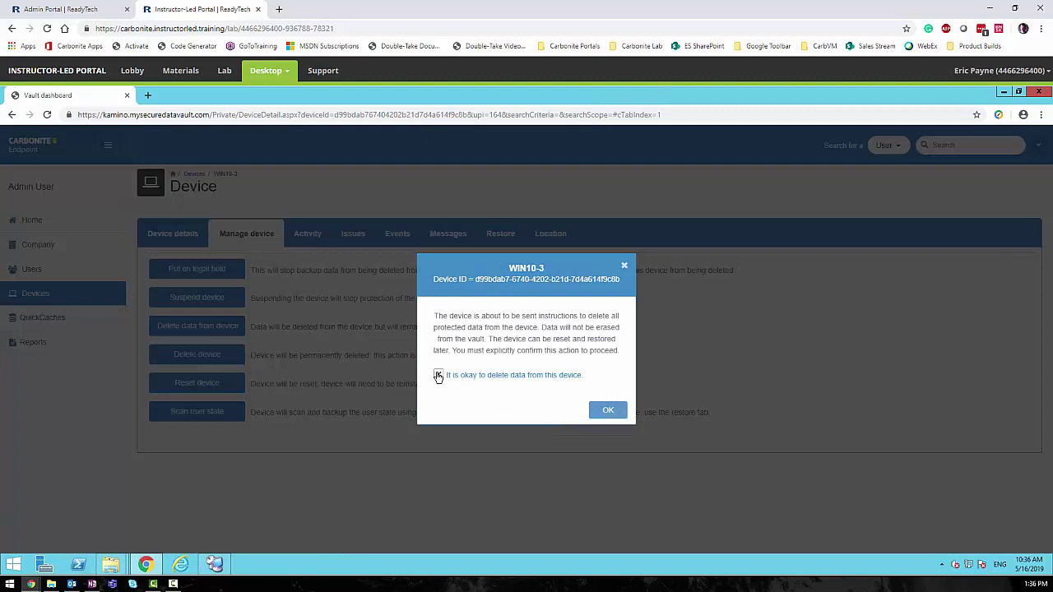
left_click(608, 410)
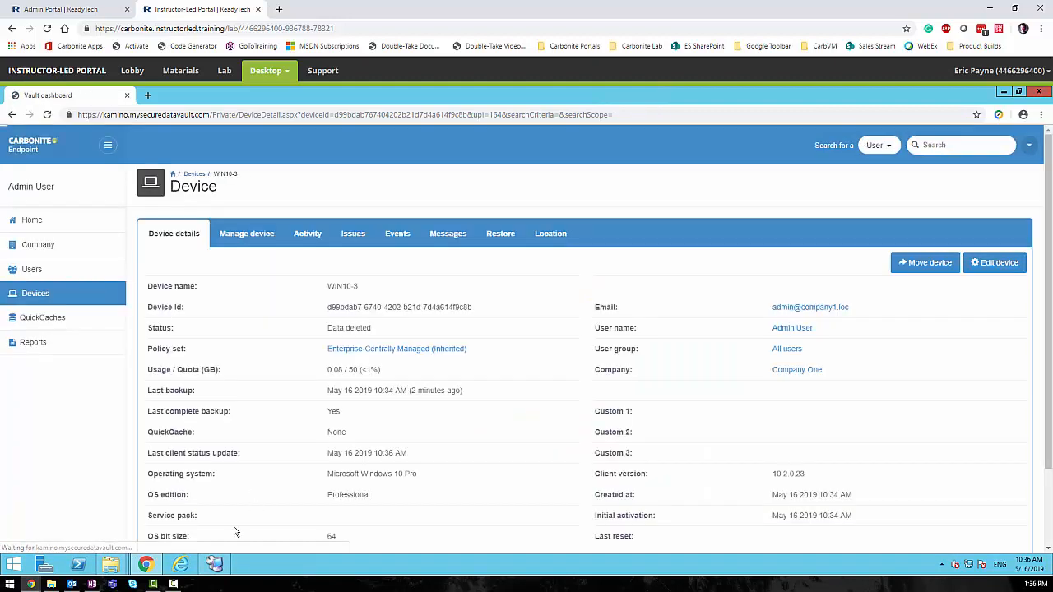
left_click(214, 565)
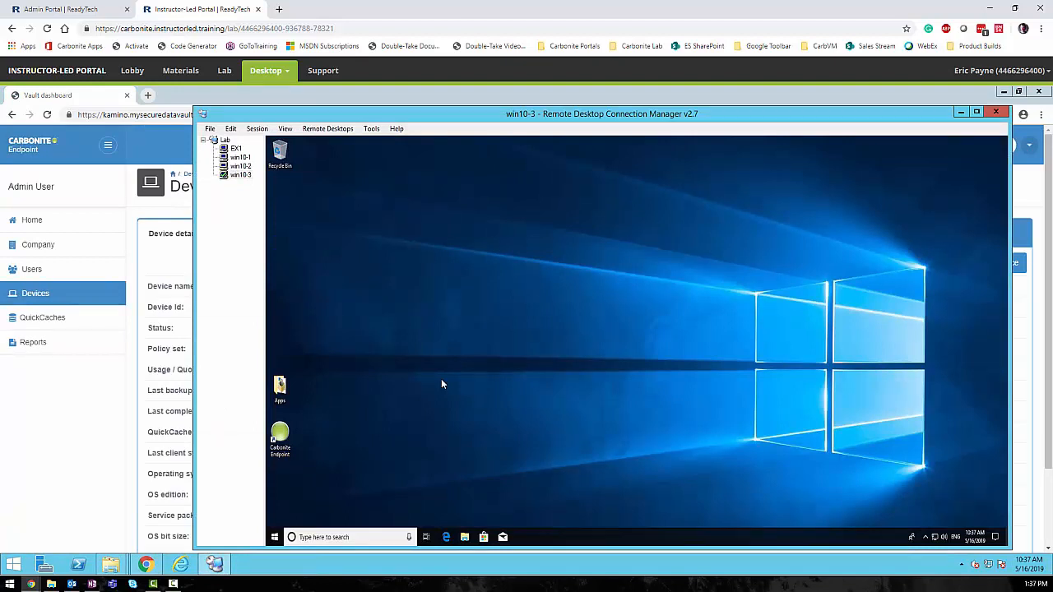
Step: Open File Explorer on win10-3 and dismiss the sign-out warning
left_click(467, 539)
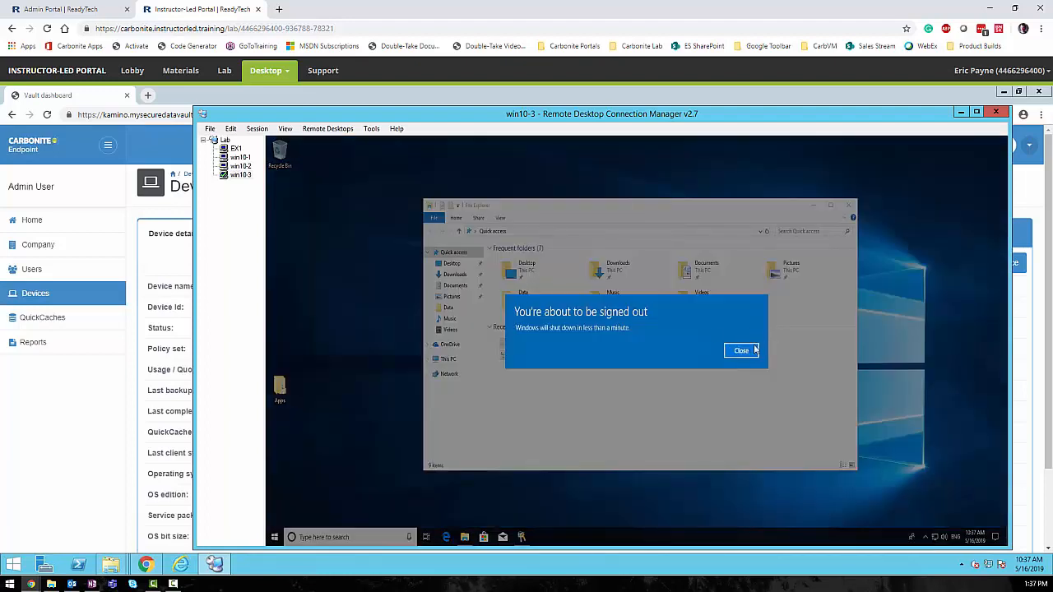
left_click(741, 351)
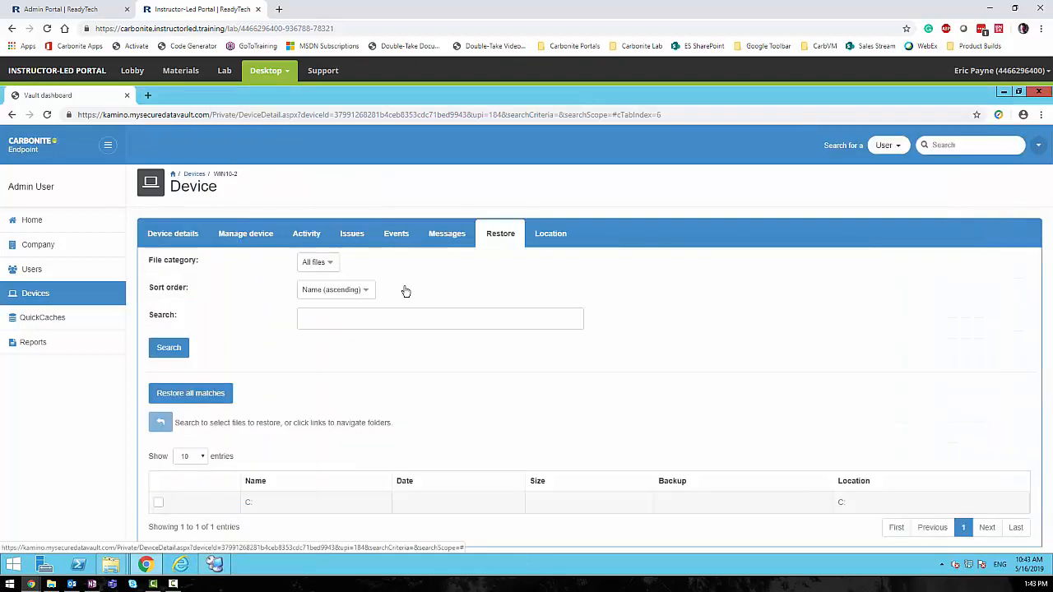
Step: Browse the WIN10-2 backup to C:\Users\Student2\Desktop
left_click(247, 503)
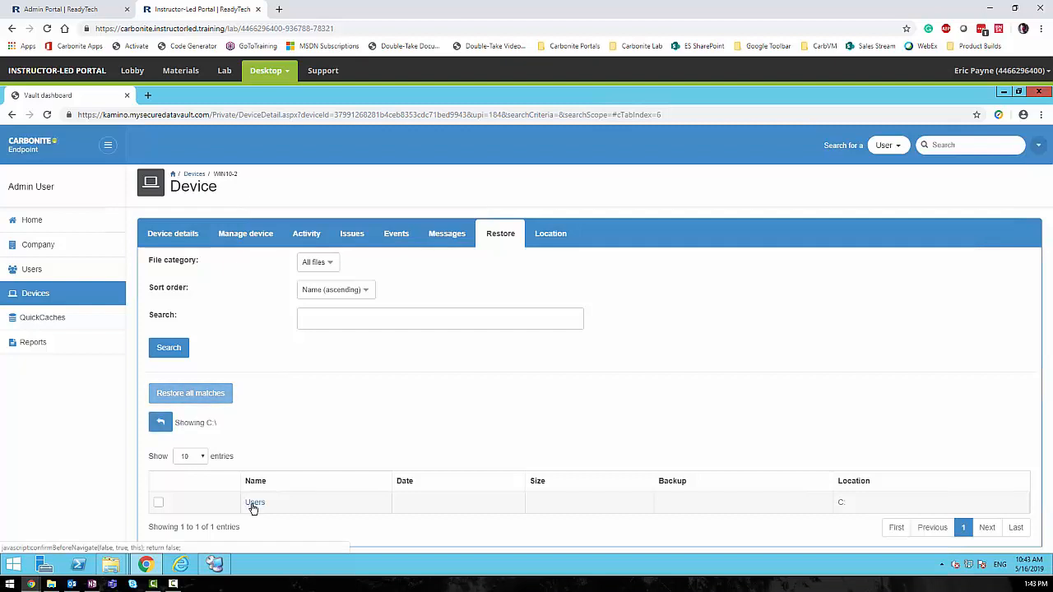
left_click(255, 502)
scroll(260, 506, "down", 2)
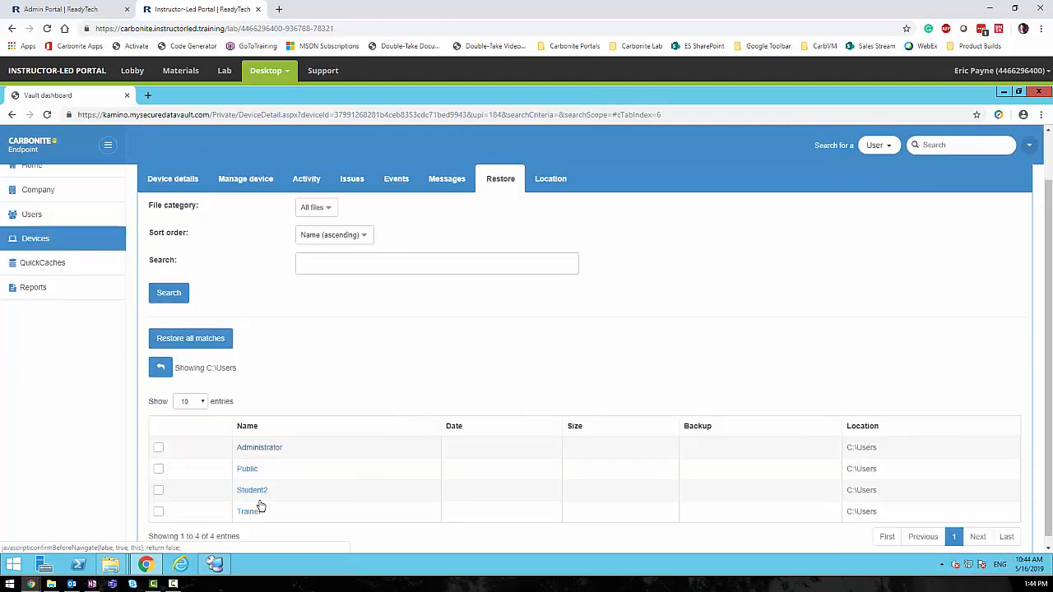
left_click(253, 482)
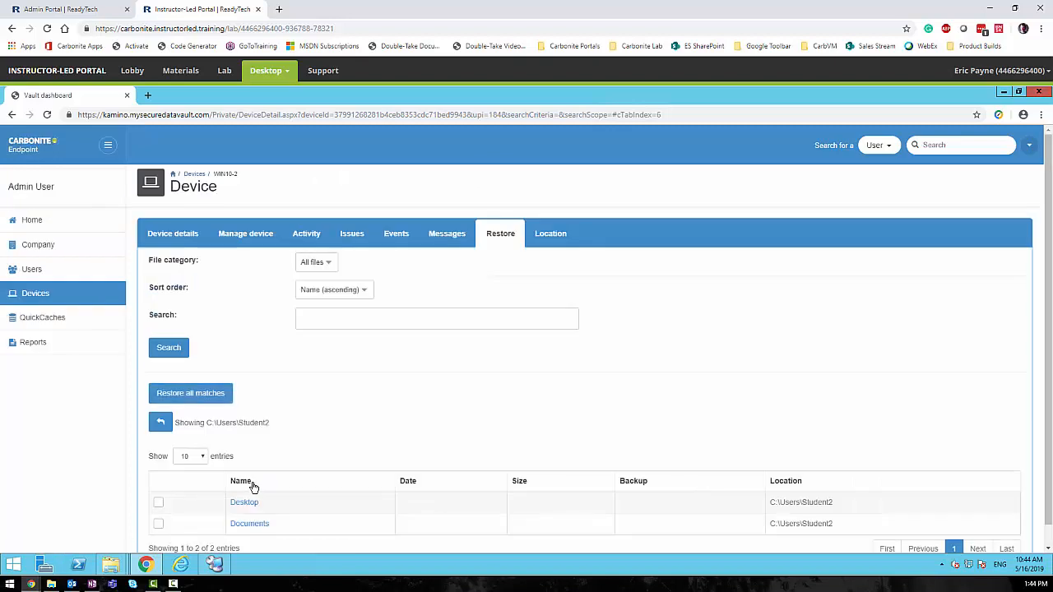
left_click(244, 503)
scroll(271, 494, "down", 2)
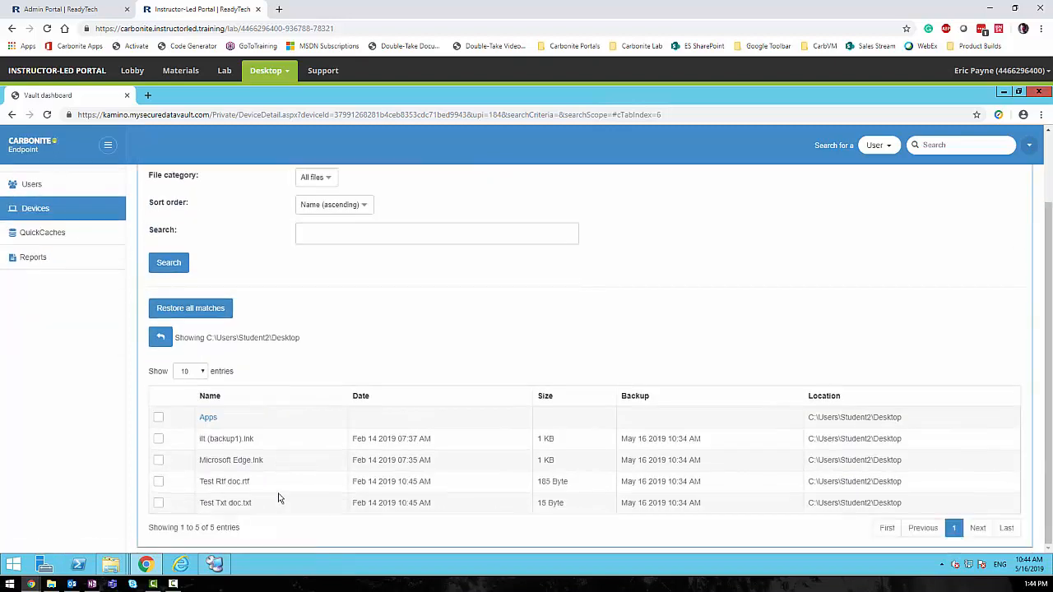
Step: Select the four Desktop files and start restoring the selection
left_click(158, 438)
left_click(158, 460)
left_click(158, 482)
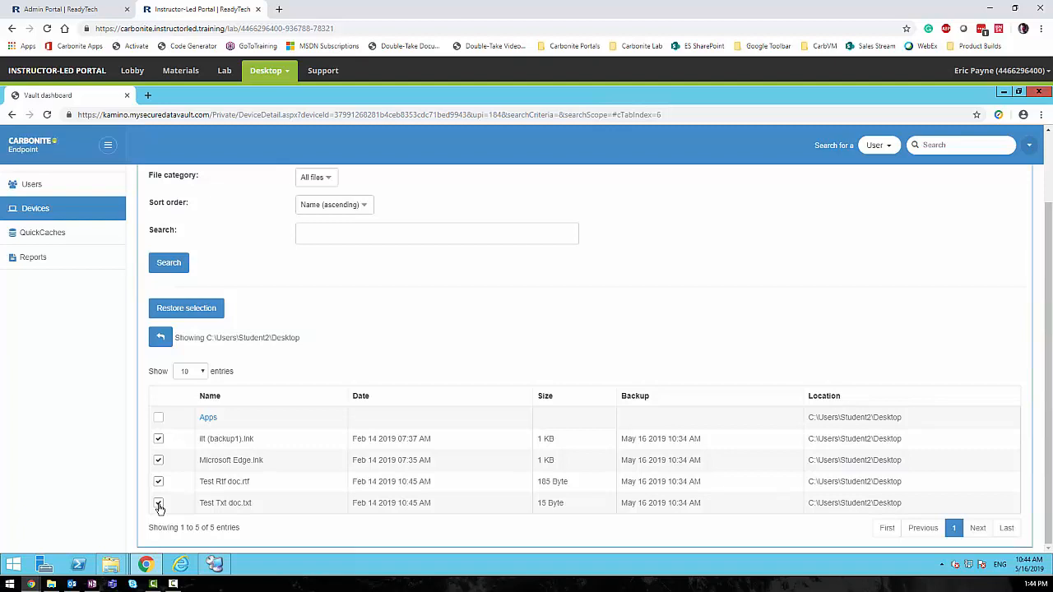
left_click(196, 308)
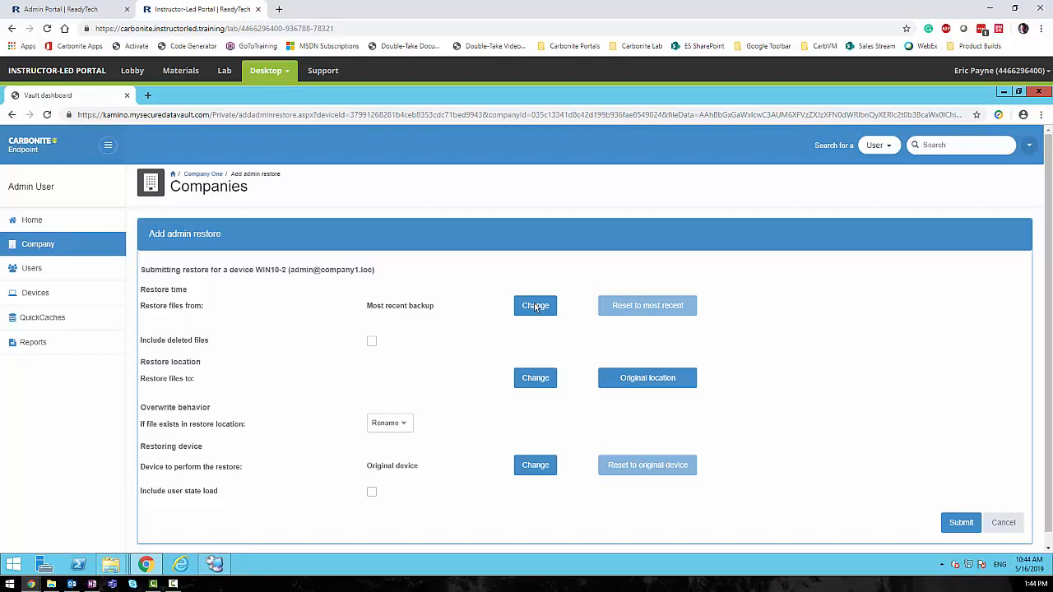
Step: Submit the admin restore with deleted files included and Rename as the overwrite behavior
left_click(371, 342)
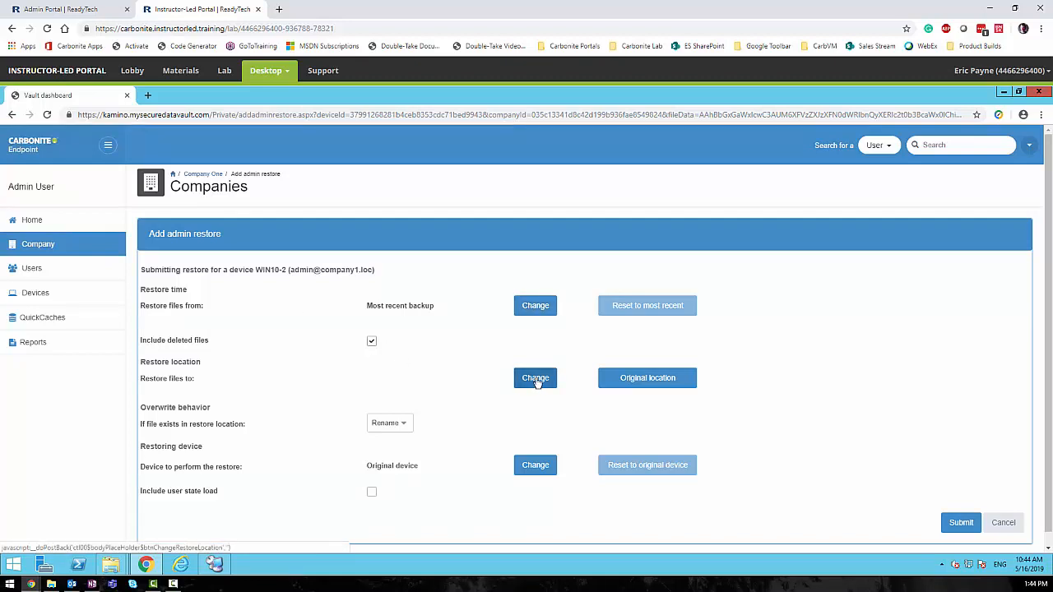
left_click(389, 423)
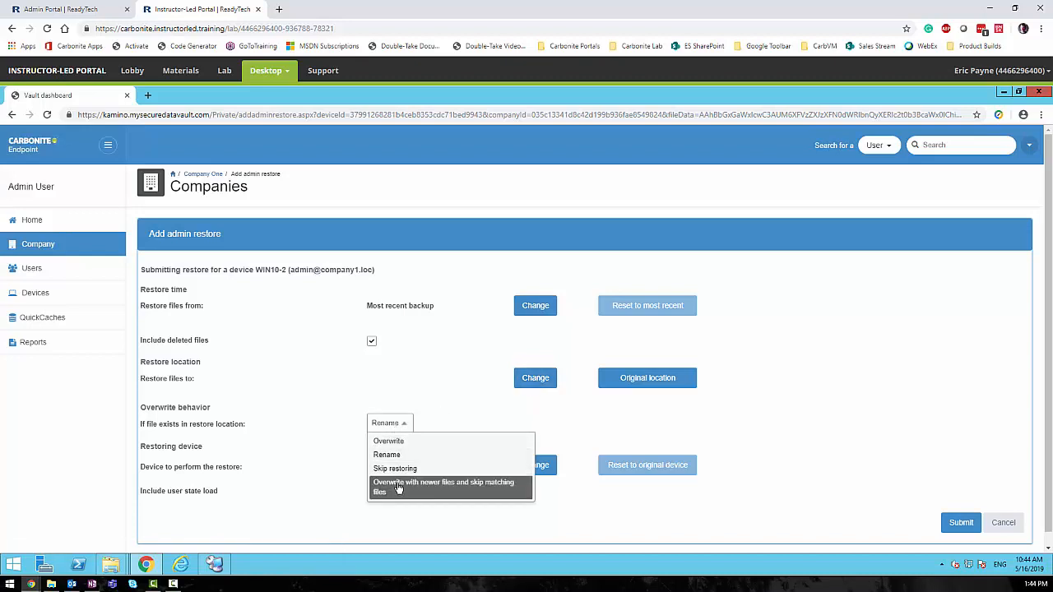
left_click(386, 454)
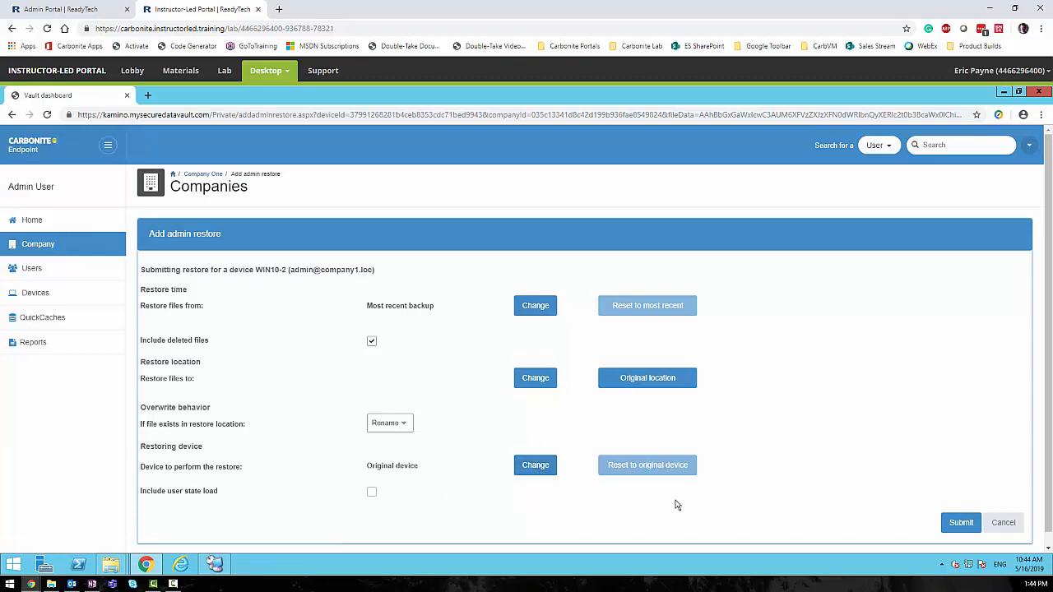
left_click(960, 523)
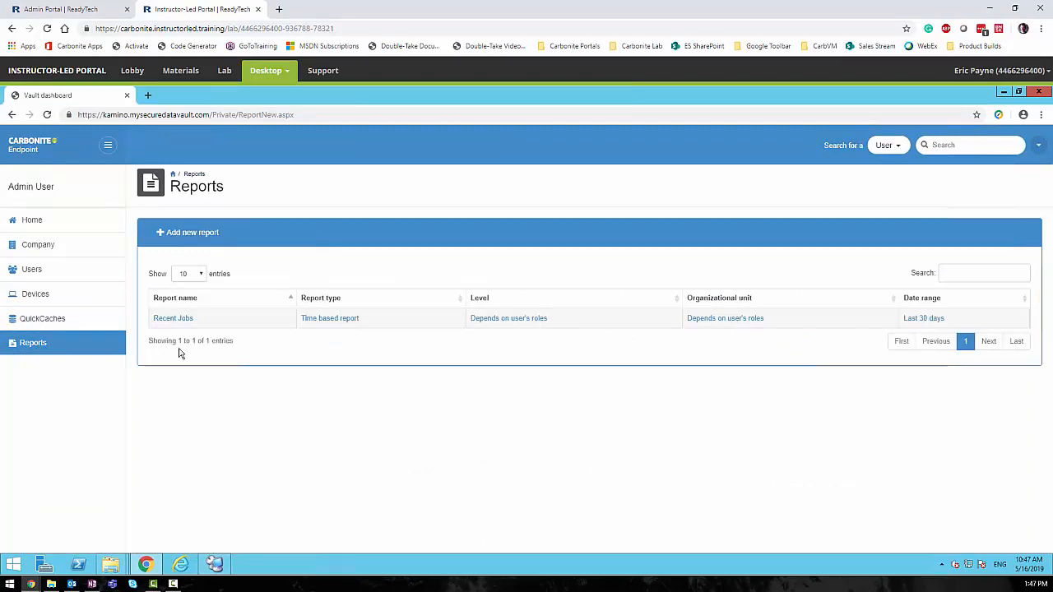
Step: Create a new report named Usage and choose its report type
left_click(191, 233)
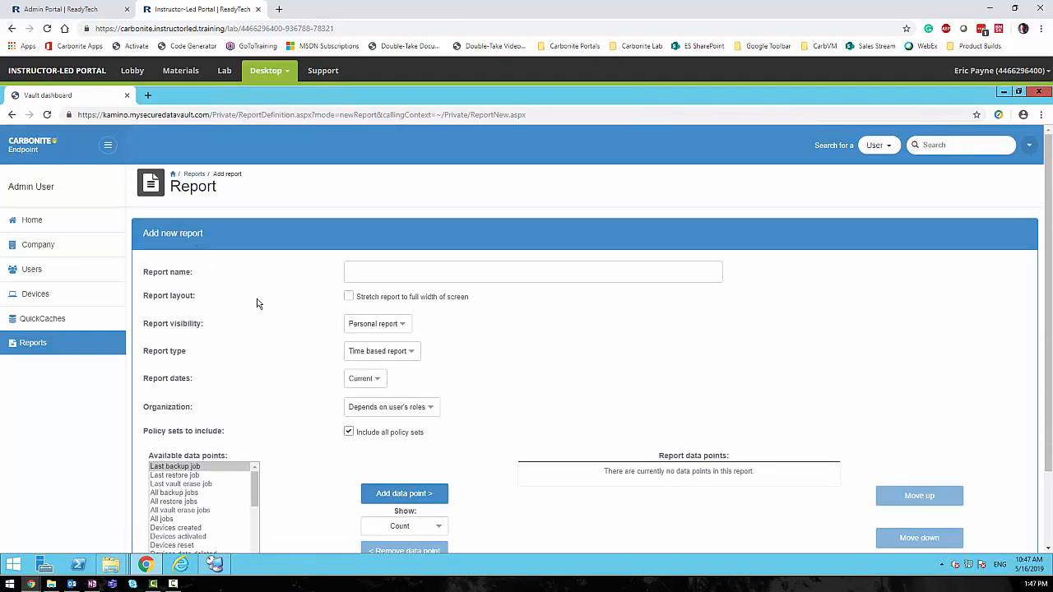
left_click(361, 271)
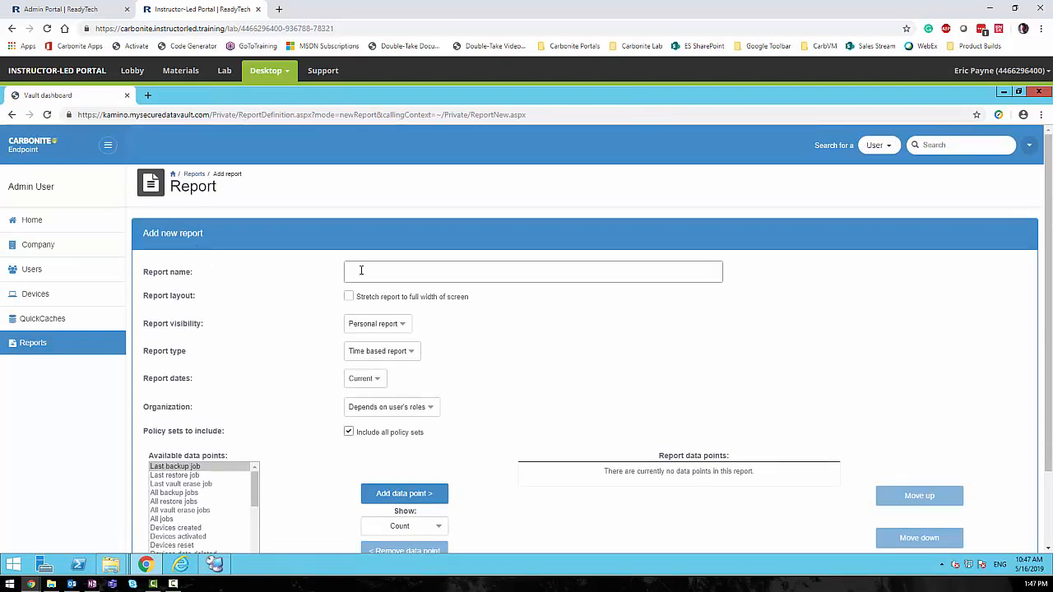
type("Usage")
left_click(364, 351)
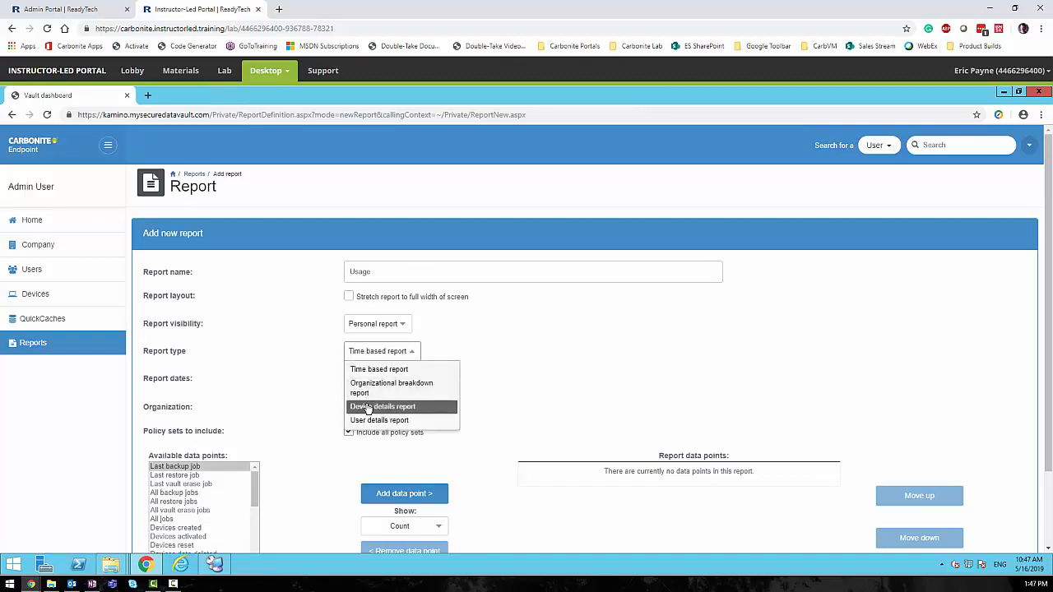
left_click(368, 408)
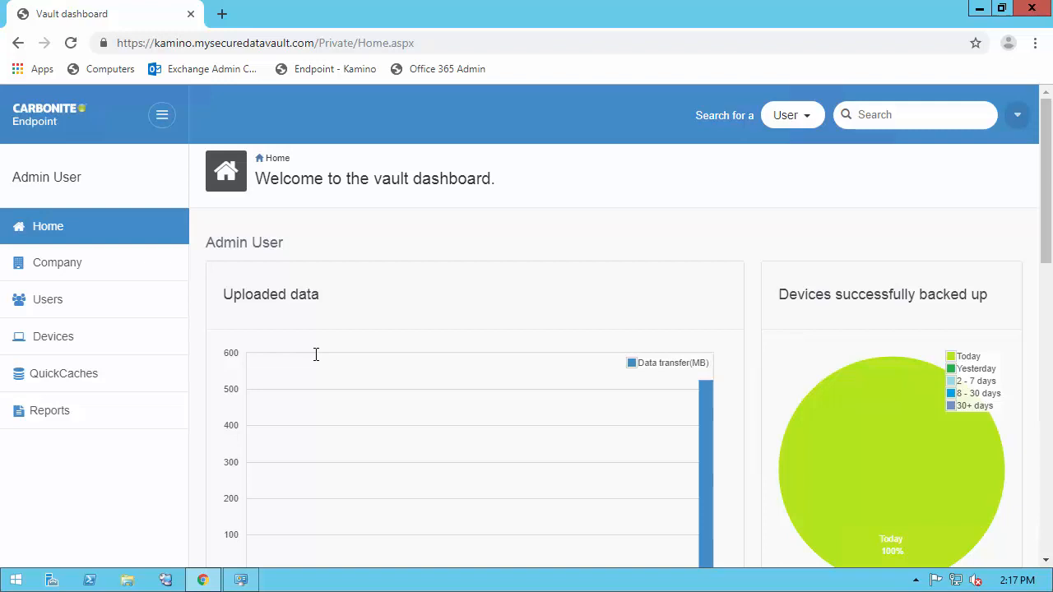
scroll(315, 354, "down", 2)
scroll(315, 354, "down", 3)
scroll(315, 354, "down", 2)
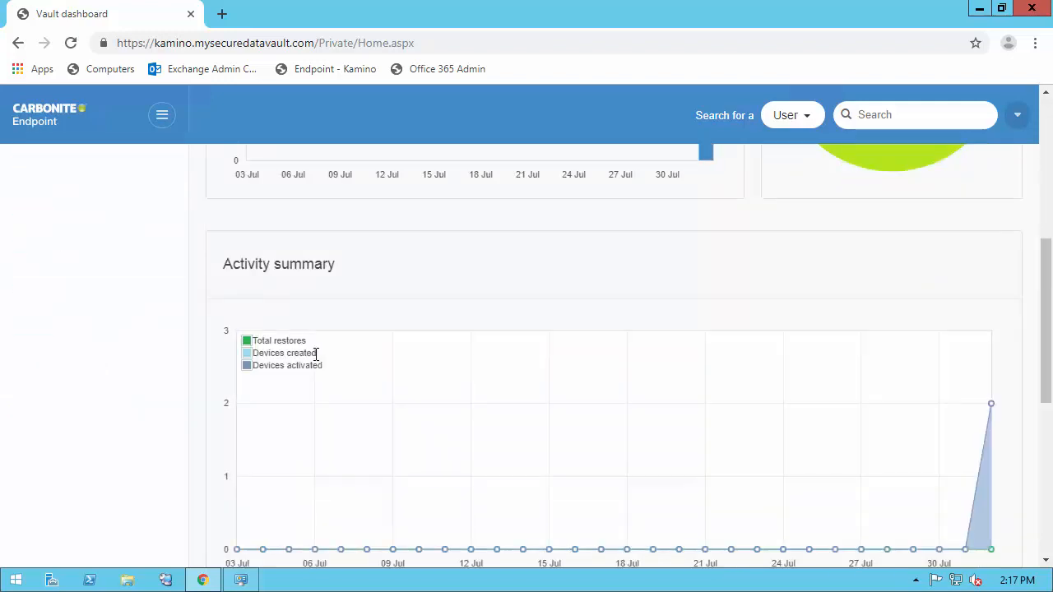
scroll(315, 353, "down", 1)
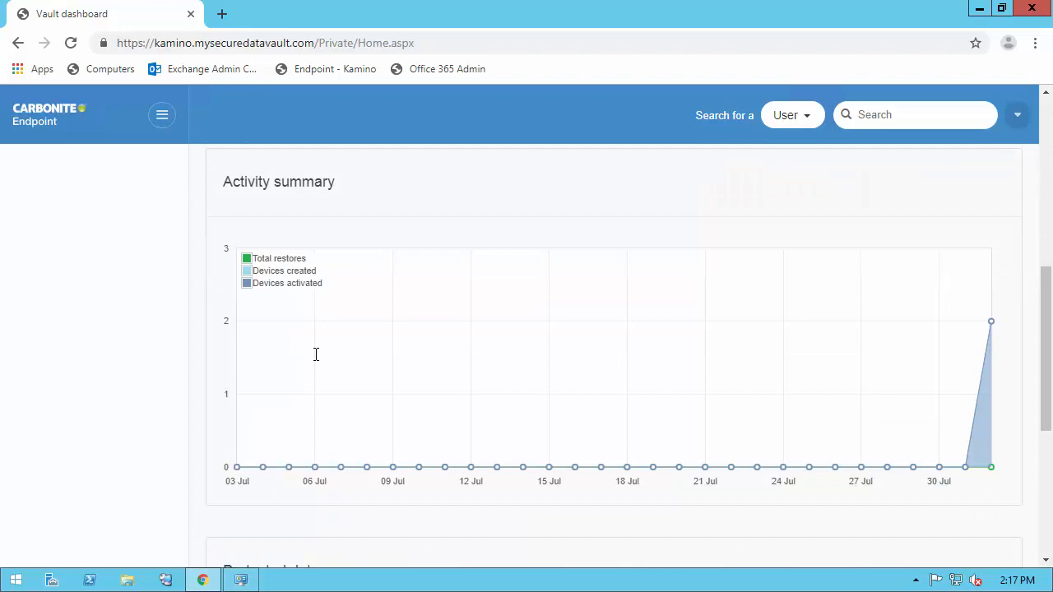
scroll(315, 354, "down", 2)
scroll(315, 354, "down", 2)
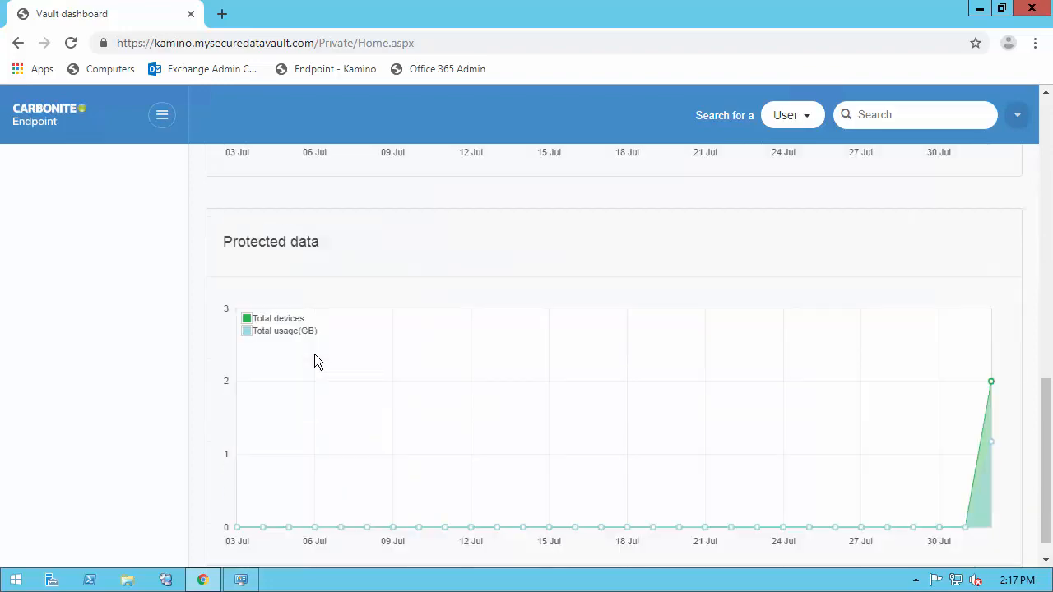